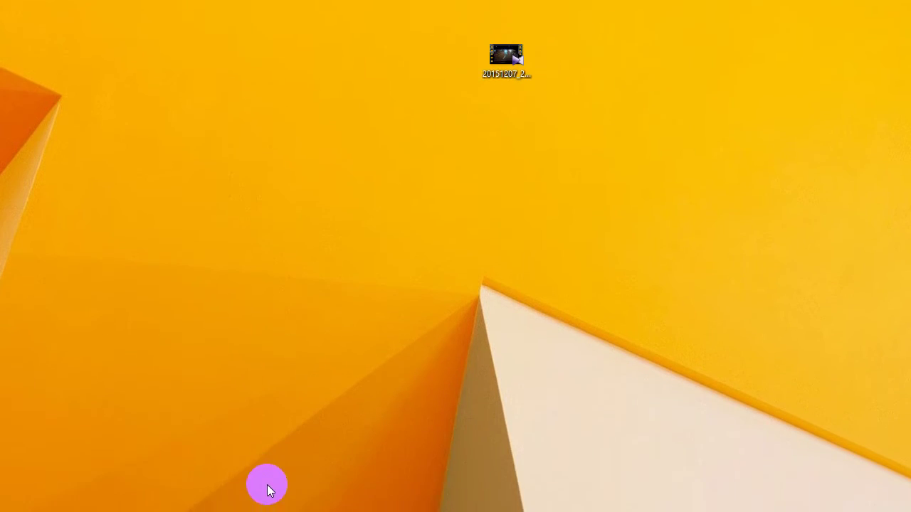
- Restore the Vegas Pro window with its empty Untitled project from the taskbar
left_click(237, 498)
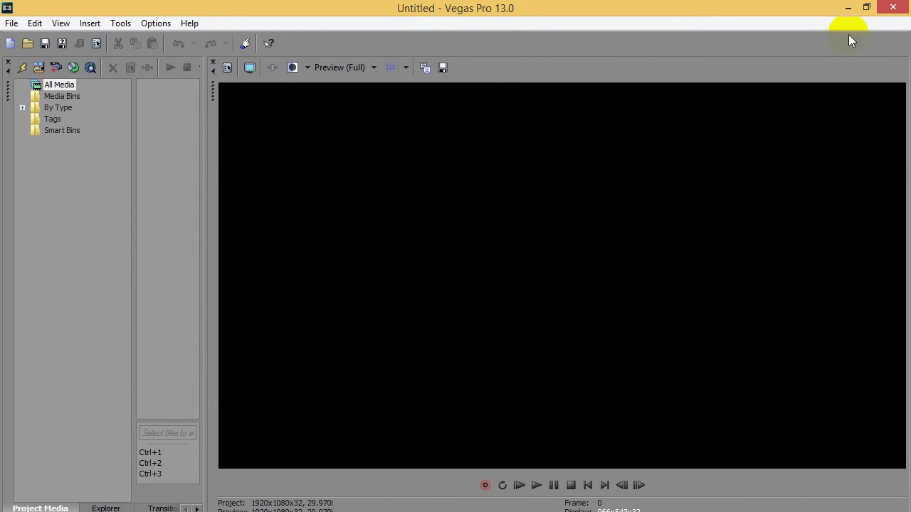
left_click(848, 7)
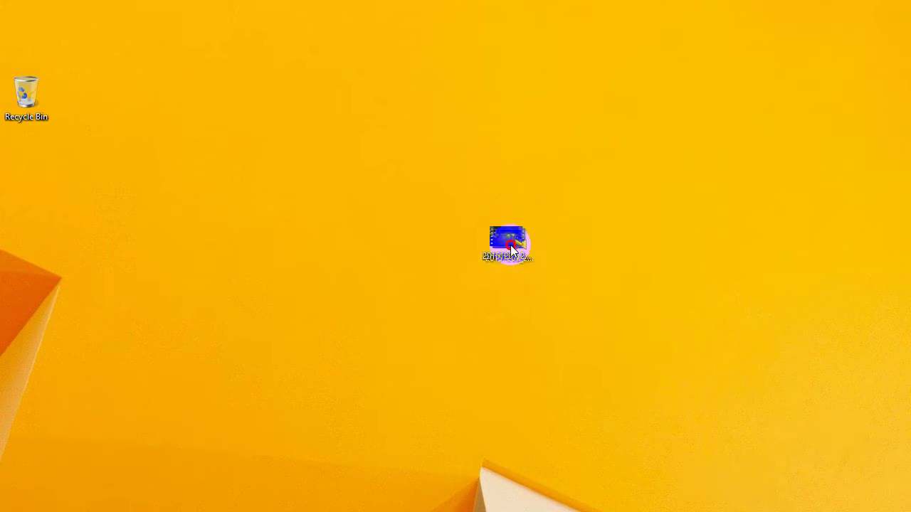
left_click(237, 498)
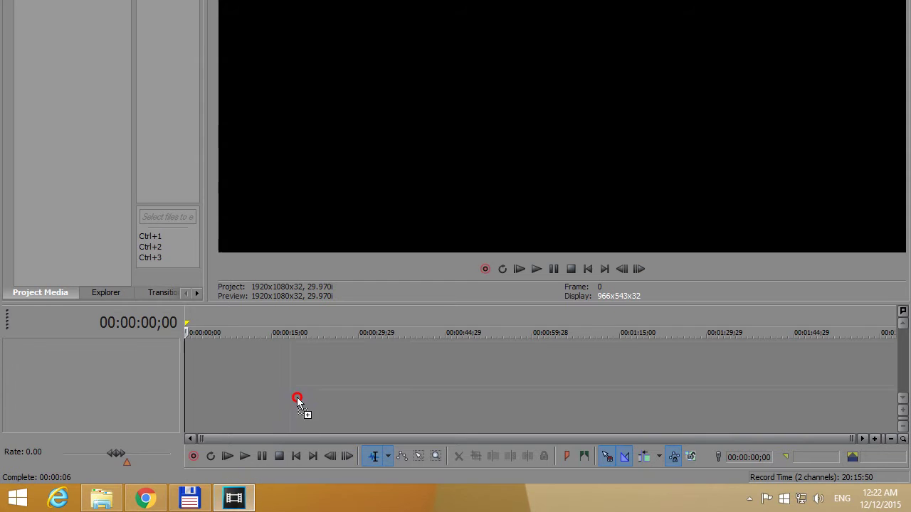
- Place clip 20151207_221459 at the timeline start and set its audio volume to -46.4 dB
left_click_drag(212, 374, 226, 375)
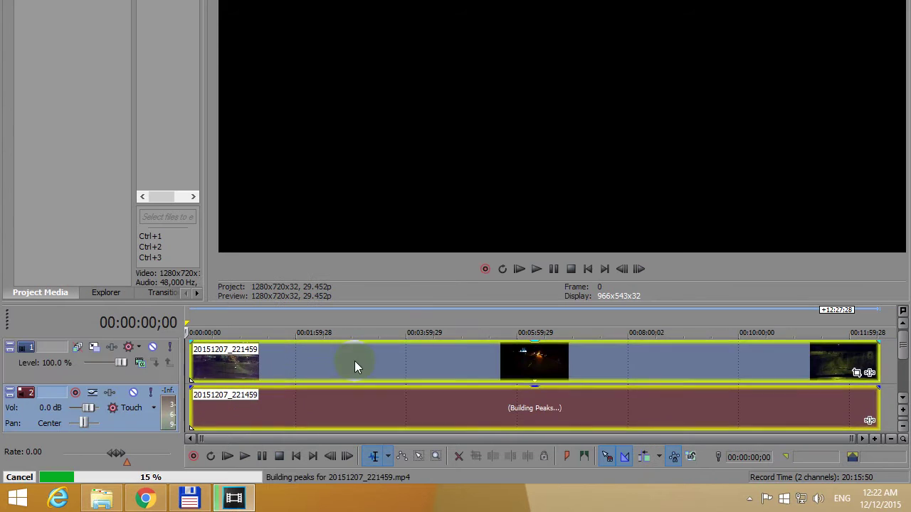
left_click_drag(359, 363, 358, 359)
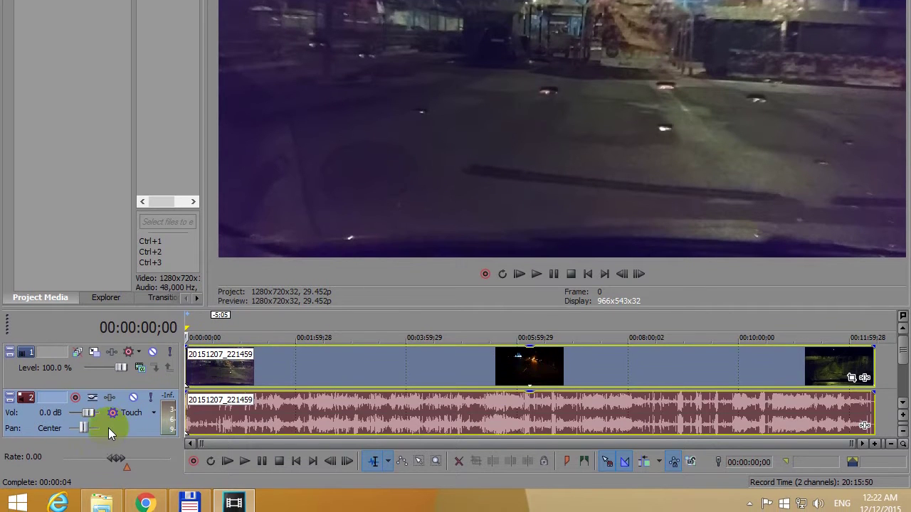
left_click_drag(87, 413, 68, 418)
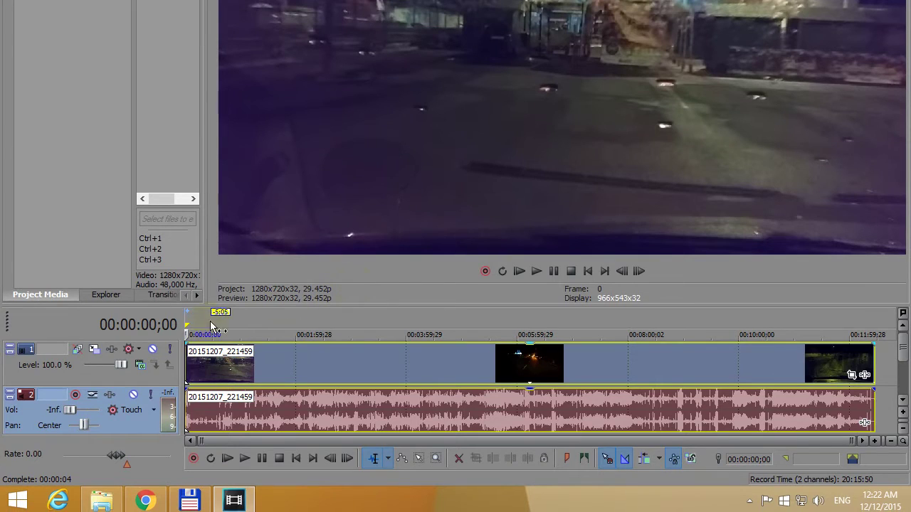
left_click_drag(69, 410, 71, 410)
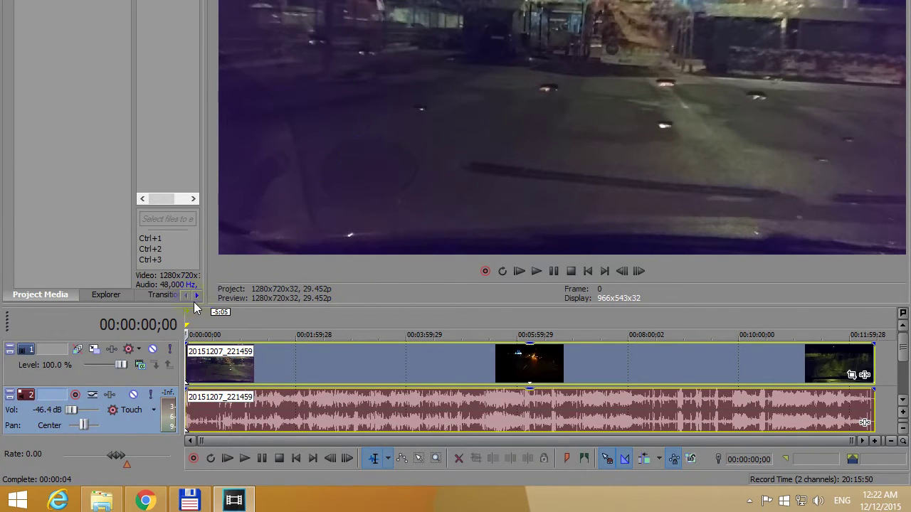
- Bring up the Video FX tab and its list of video effects
left_click(198, 296)
left_click(198, 296)
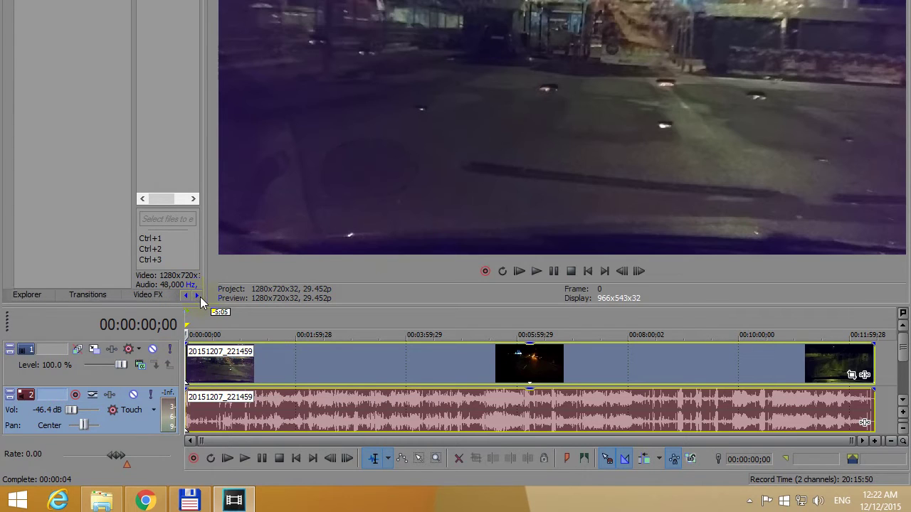
left_click(150, 295)
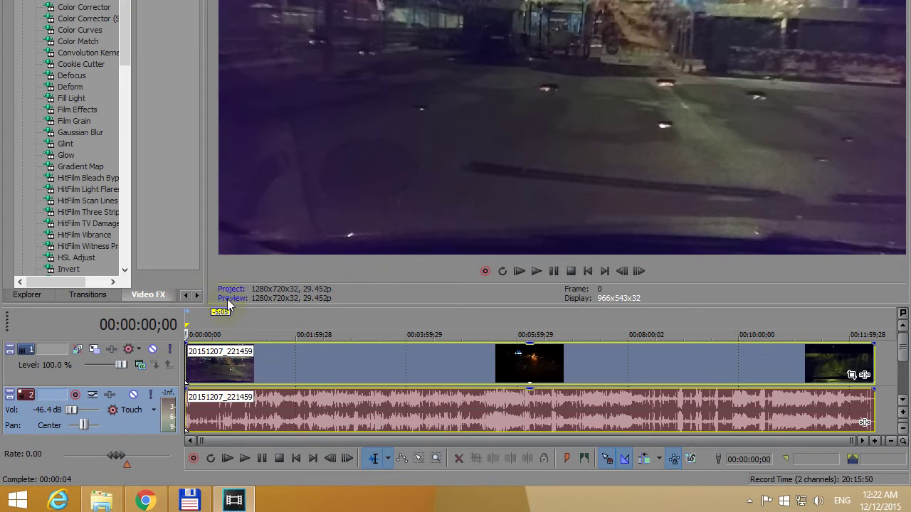
- Move the playback cursor to the dark frame at 00:02:12;17
left_click(292, 325)
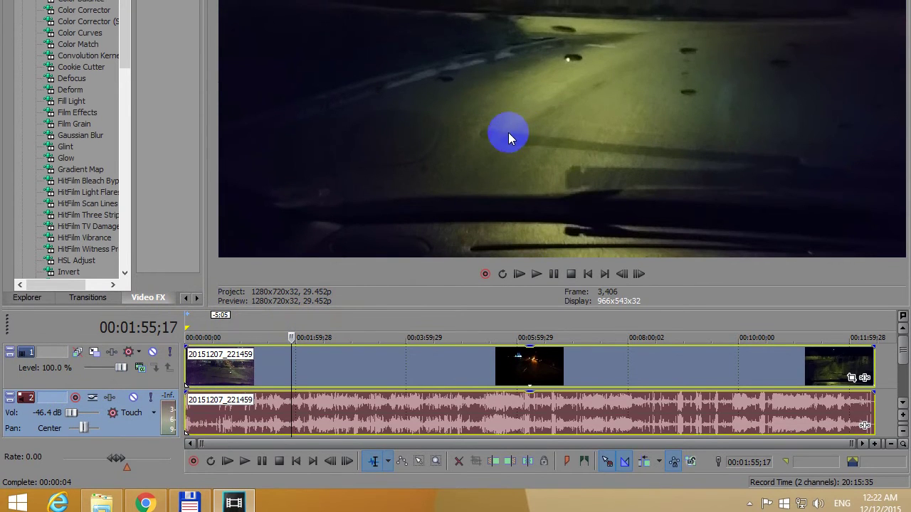
left_click(308, 326)
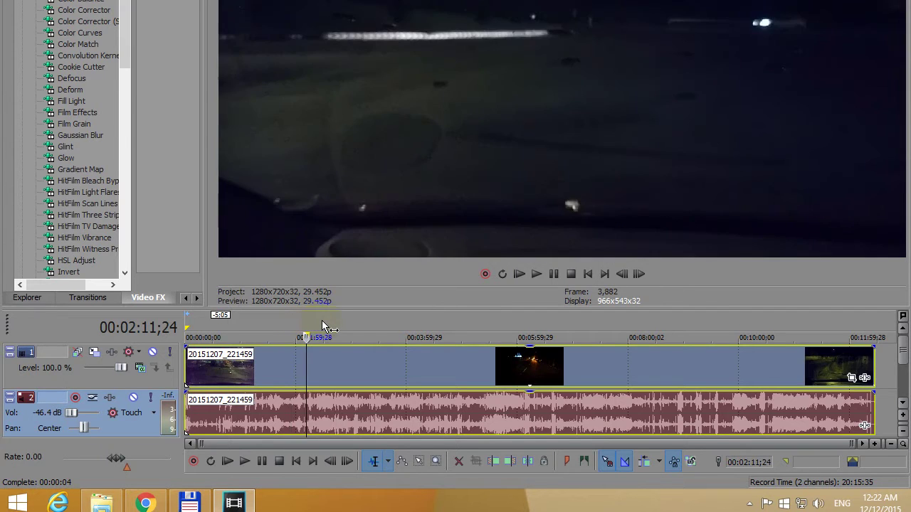
left_click(325, 326)
left_click(307, 325)
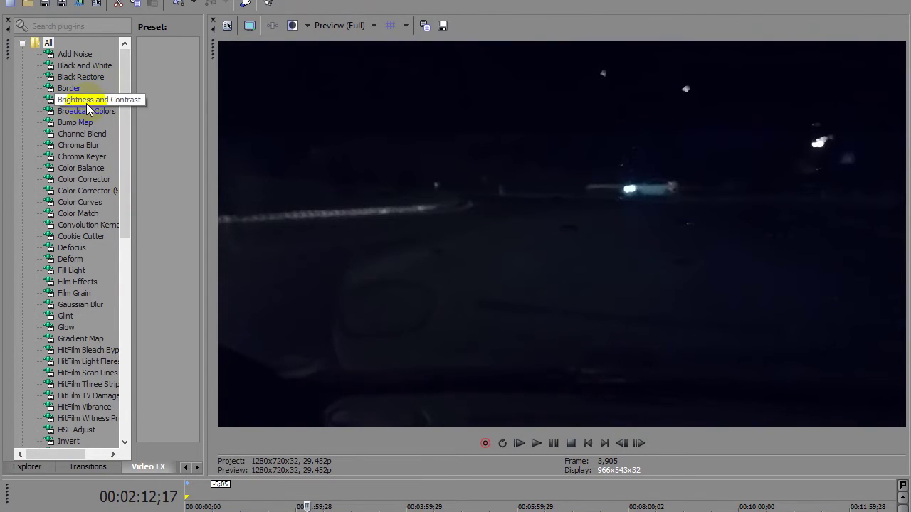
- Select Brightness and Contrast and its Default preset in the effects list
left_click(87, 104)
left_click(228, 116)
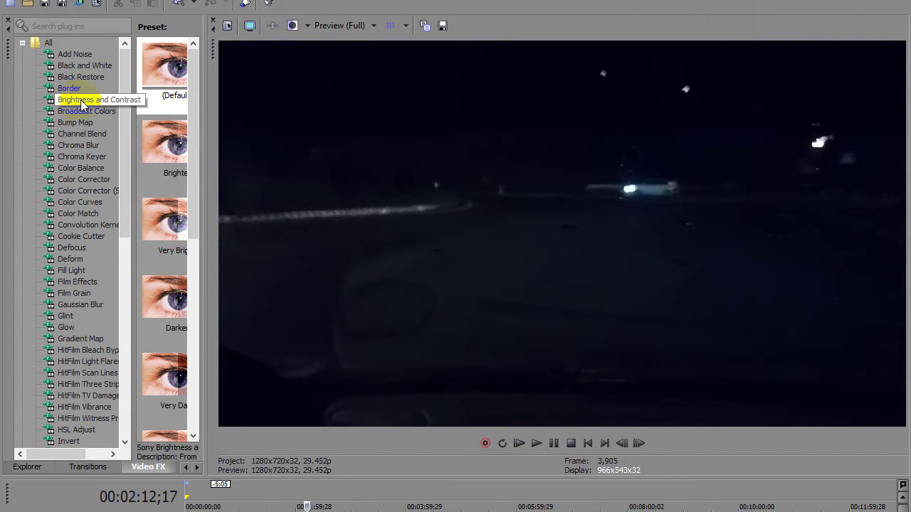
left_click(178, 78)
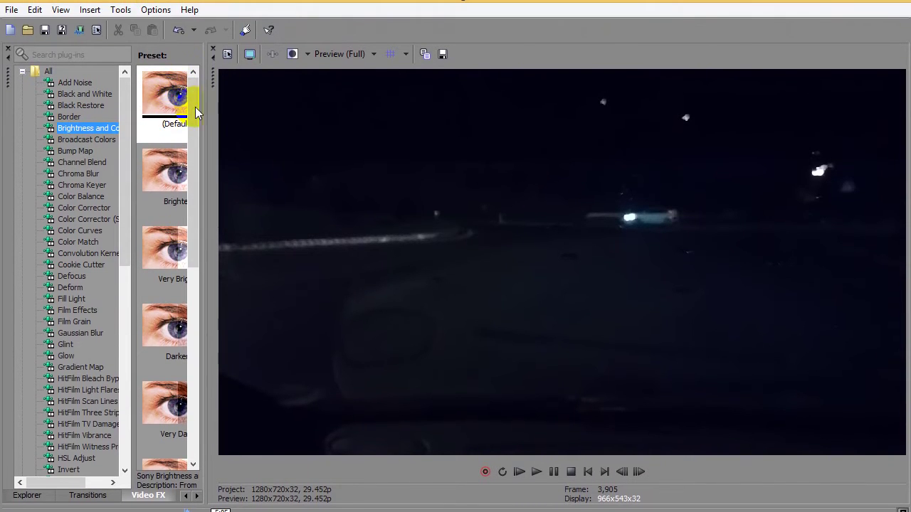
- Apply the Default Brightness and Contrast preset to the clip with brightness 0.184
left_click_drag(207, 114, 242, 114)
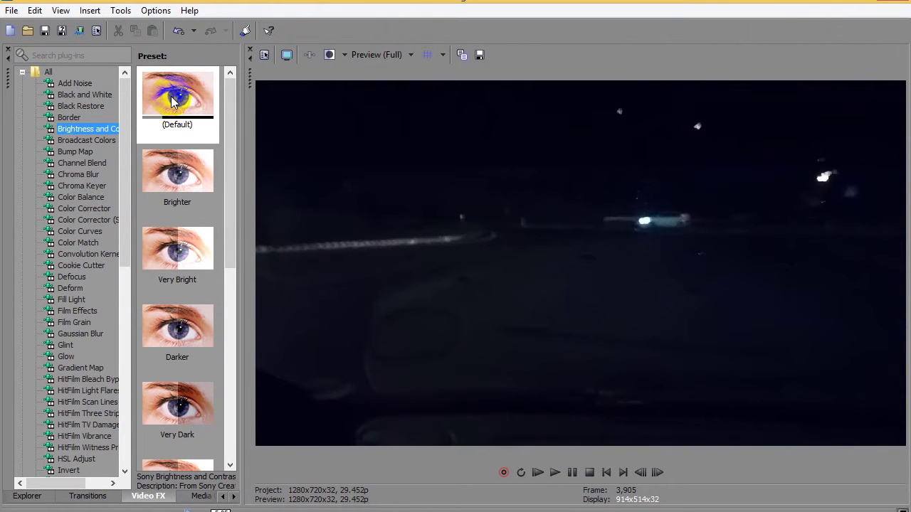
left_click_drag(178, 96, 324, 426)
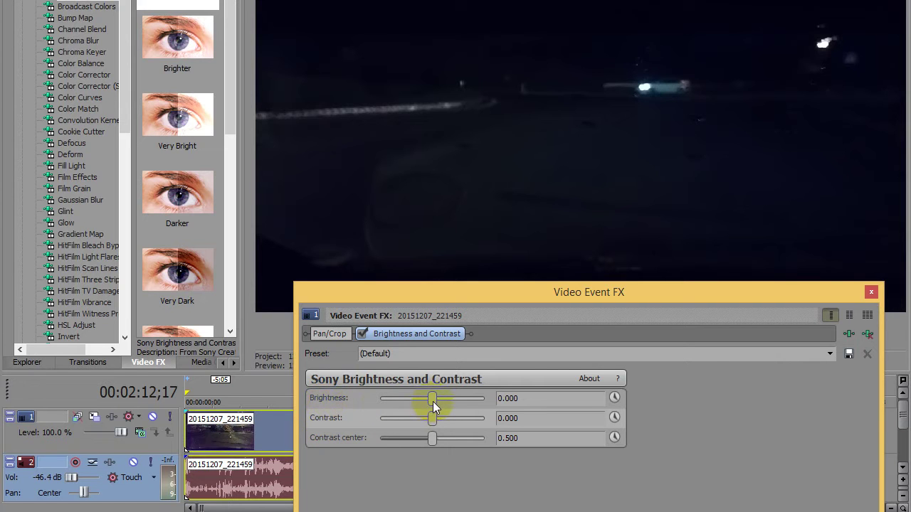
left_click_drag(433, 402, 443, 404)
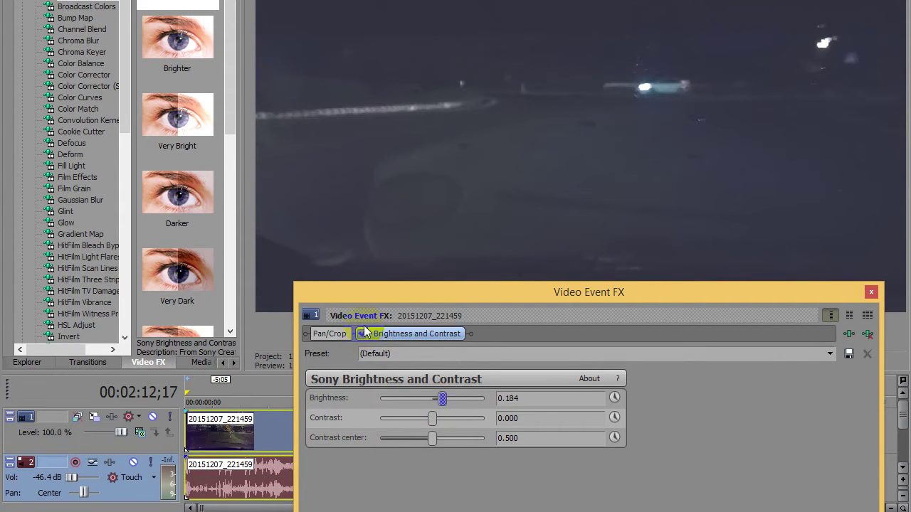
- Toggle Brightness and Contrast off and on to compare, then remove it from the clip
left_click(363, 335)
left_click(363, 335)
left_click(363, 334)
left_click(363, 335)
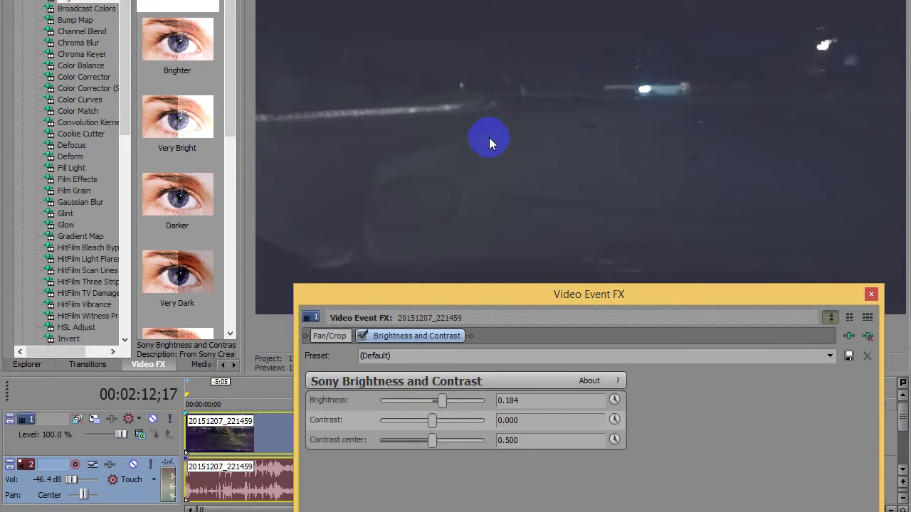
left_click(361, 335)
left_click(361, 335)
left_click(361, 335)
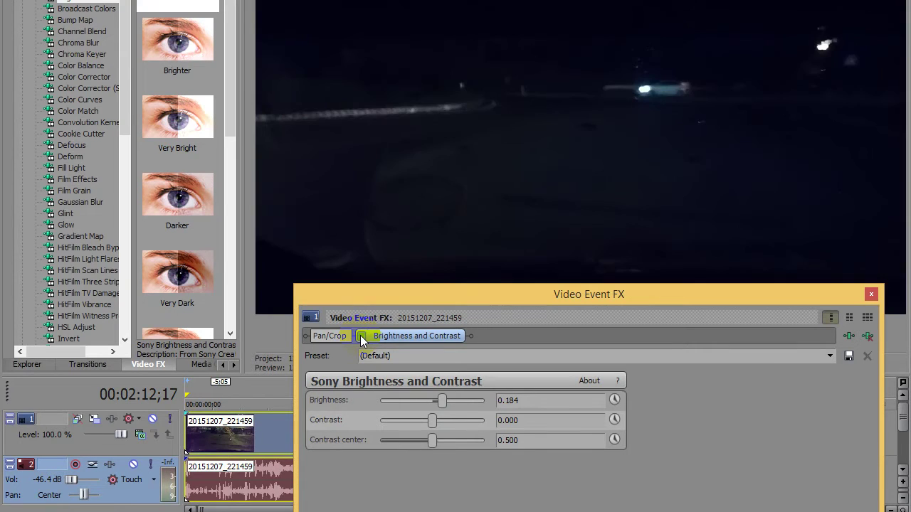
left_click(361, 335)
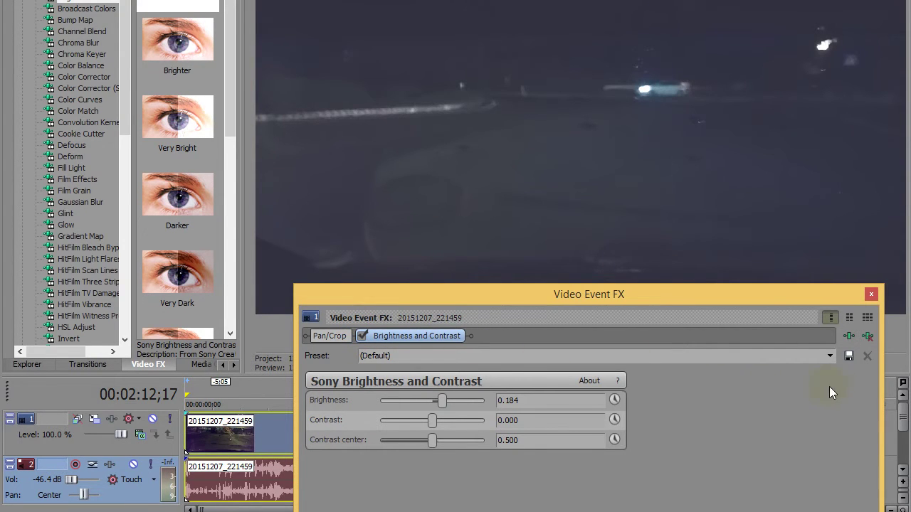
left_click(867, 339)
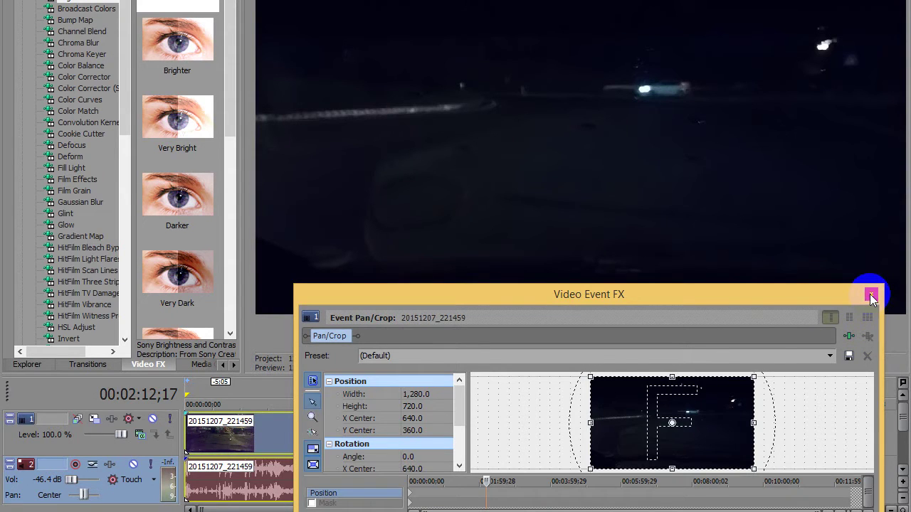
- Drag the Default Color Corrector preset onto the night-driving video clip
left_click(871, 294)
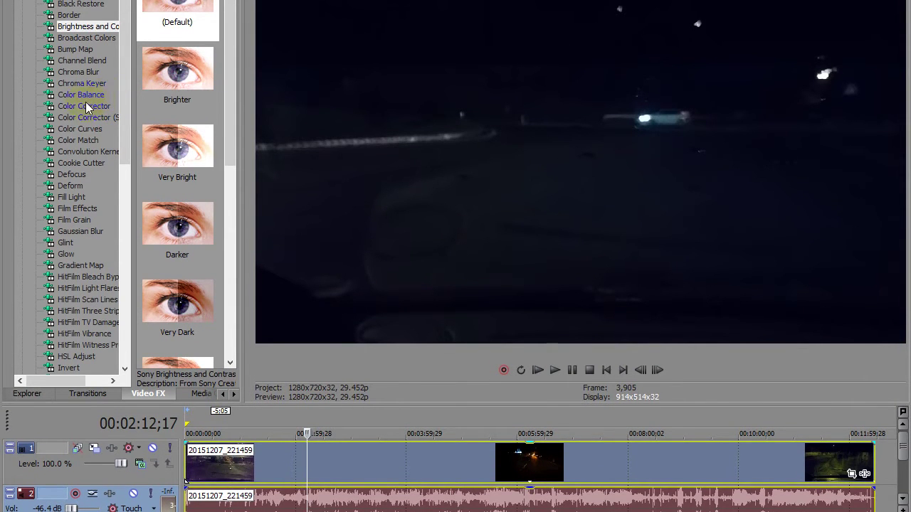
left_click(91, 111)
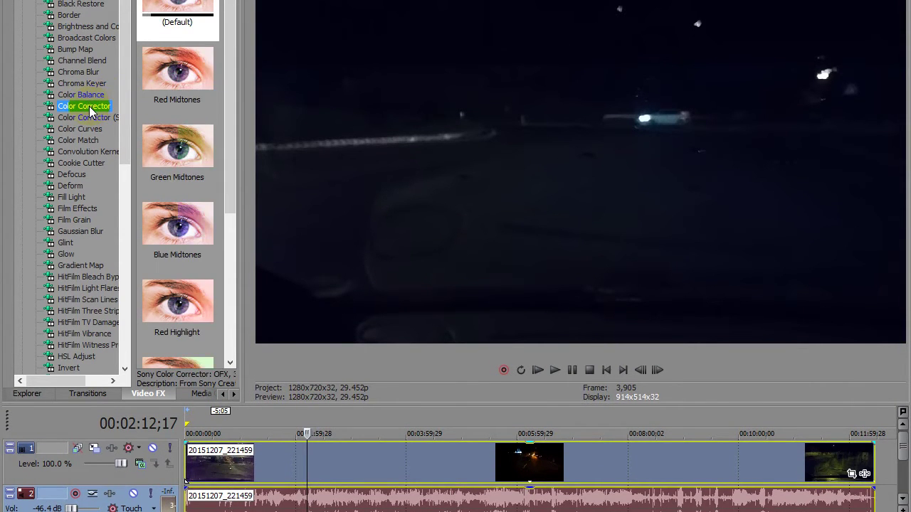
left_click_drag(176, 83, 336, 511)
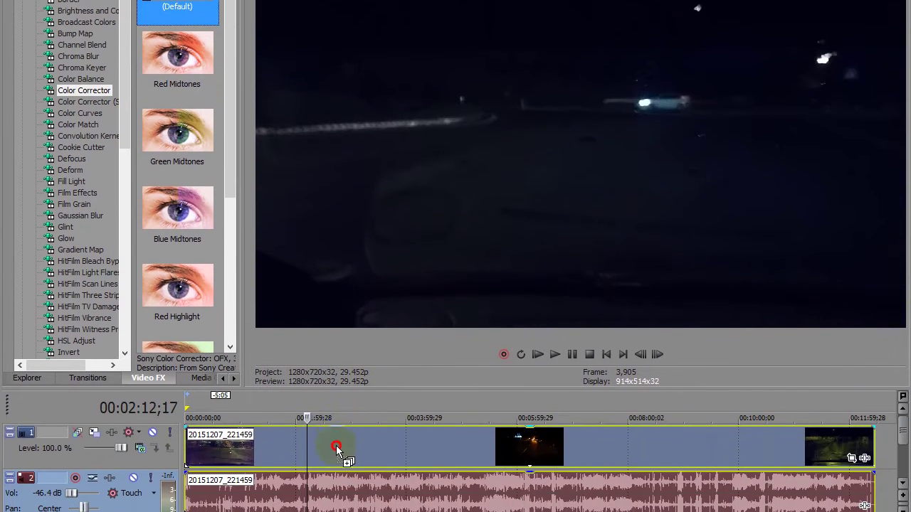
left_click_drag(337, 449, 346, 447)
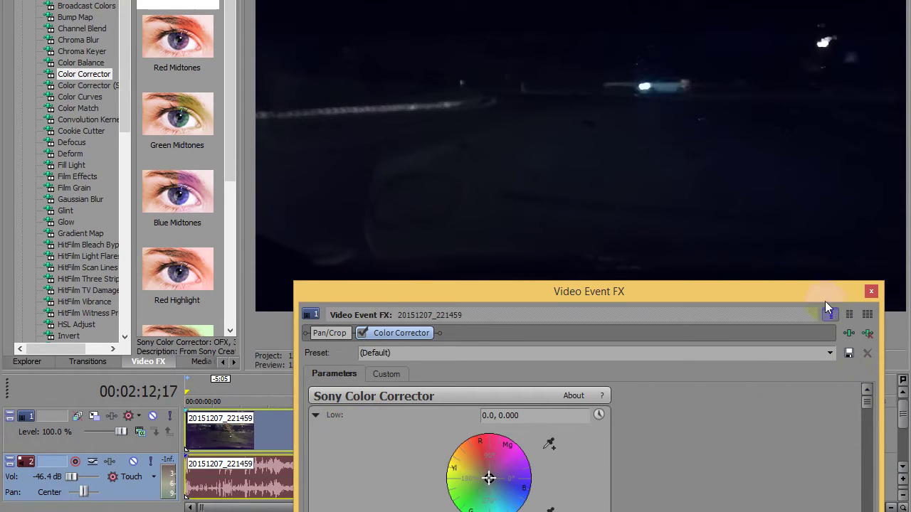
- Set the Color Corrector Gamma slider to 1.524
left_click_drag(825, 303, 817, 262)
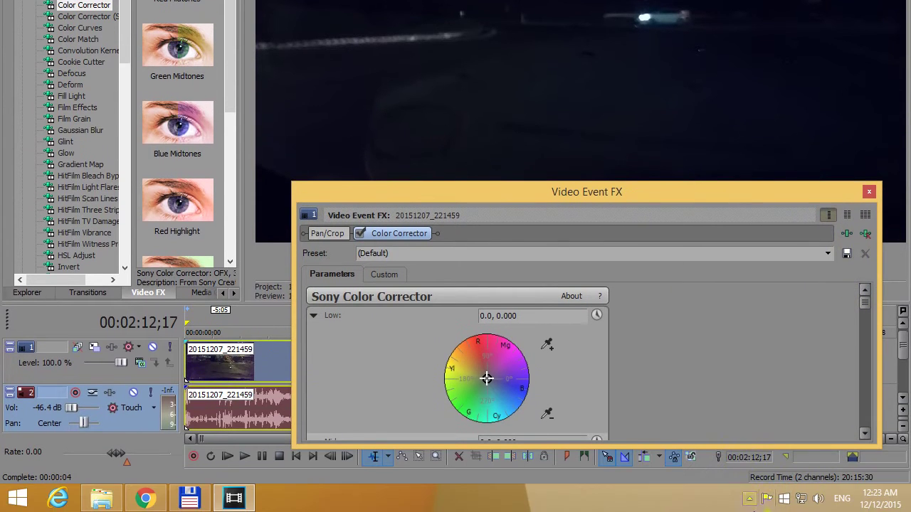
left_click_drag(866, 302, 868, 426)
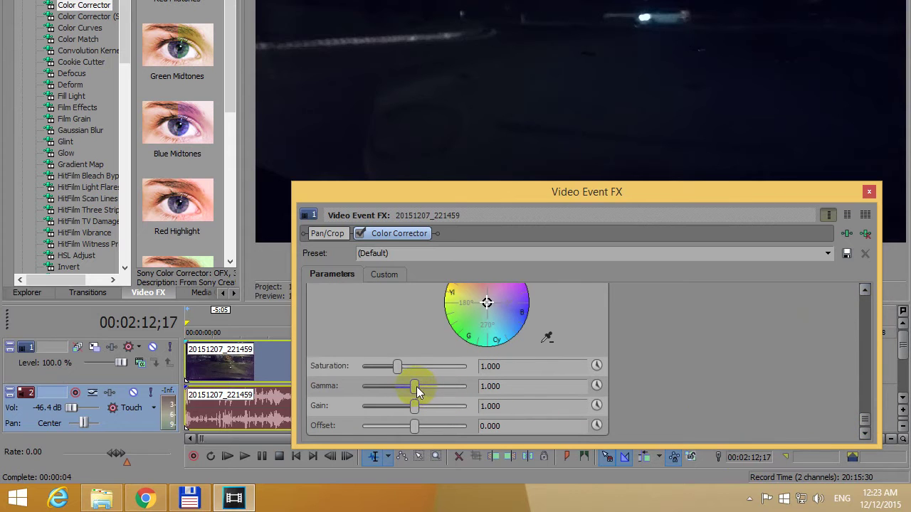
left_click(480, 66)
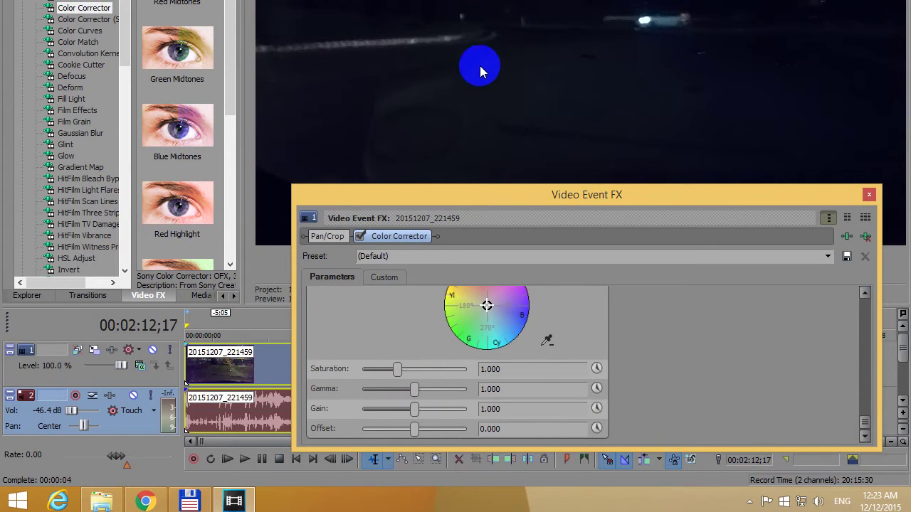
left_click_drag(414, 435, 444, 431)
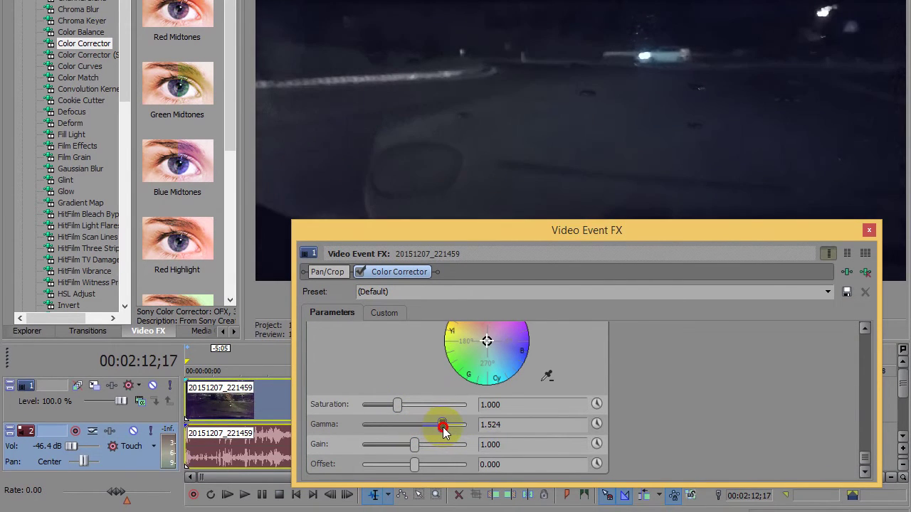
- Toggle the Color Corrector off and on to compare the paused frame
left_click(359, 271)
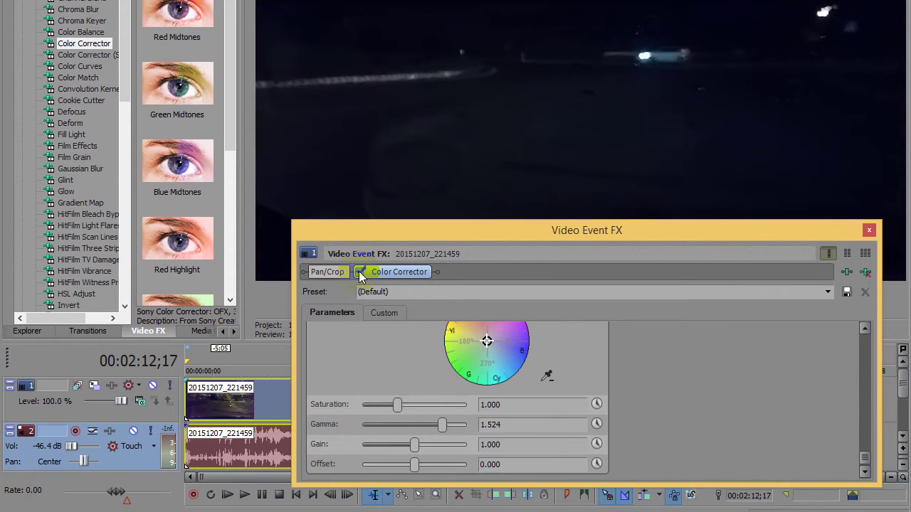
left_click(359, 271)
left_click(358, 271)
left_click(358, 271)
left_click(358, 272)
left_click(358, 271)
- Play from 00:01:13;06 while toggling the Color Corrector, finishing with it on
left_click(253, 360)
key("space")
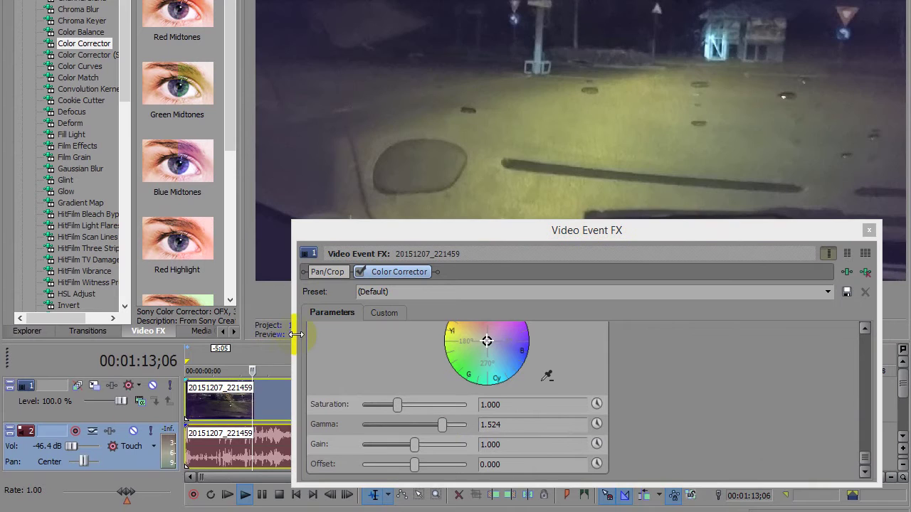
left_click(360, 271)
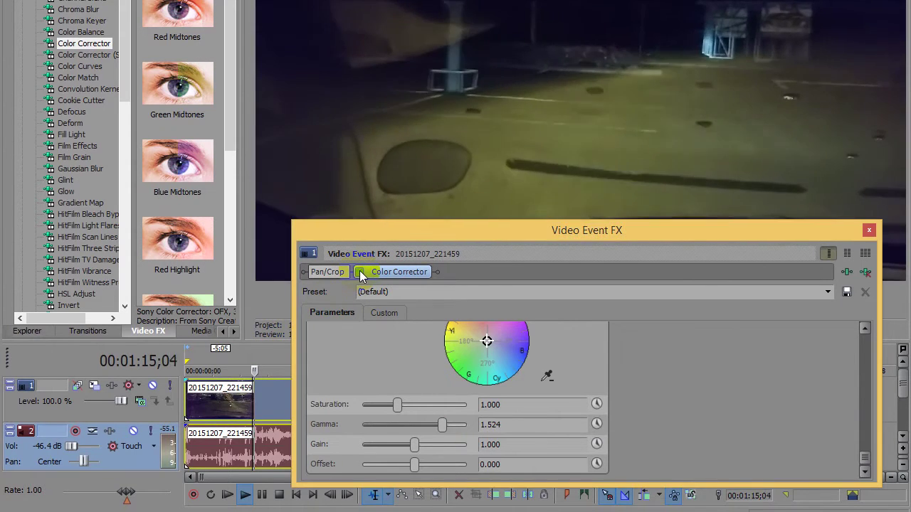
left_click(360, 271)
left_click(359, 271)
left_click(360, 271)
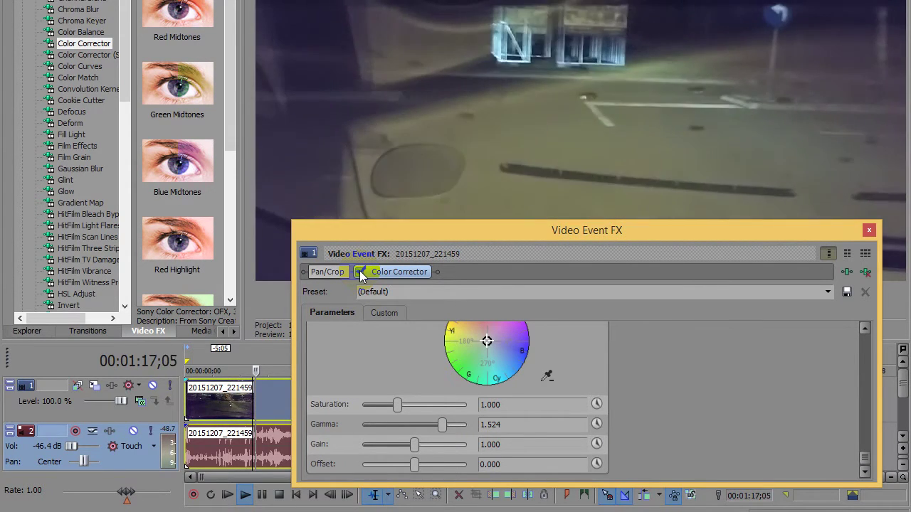
left_click(359, 271)
left_click(359, 271)
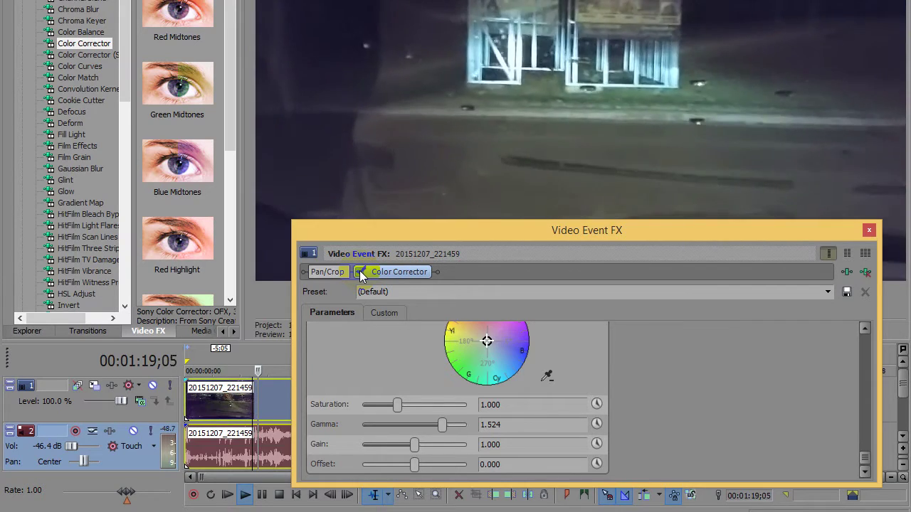
left_click(359, 271)
left_click(360, 271)
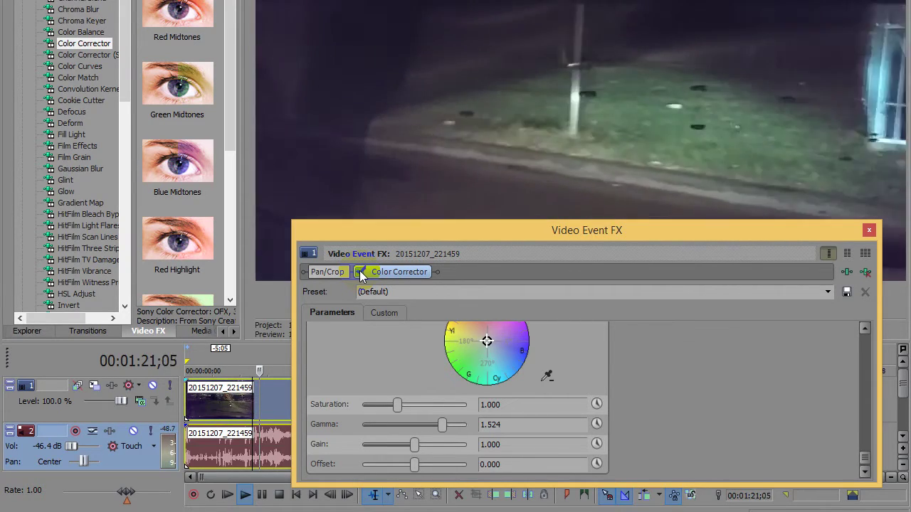
left_click(359, 271)
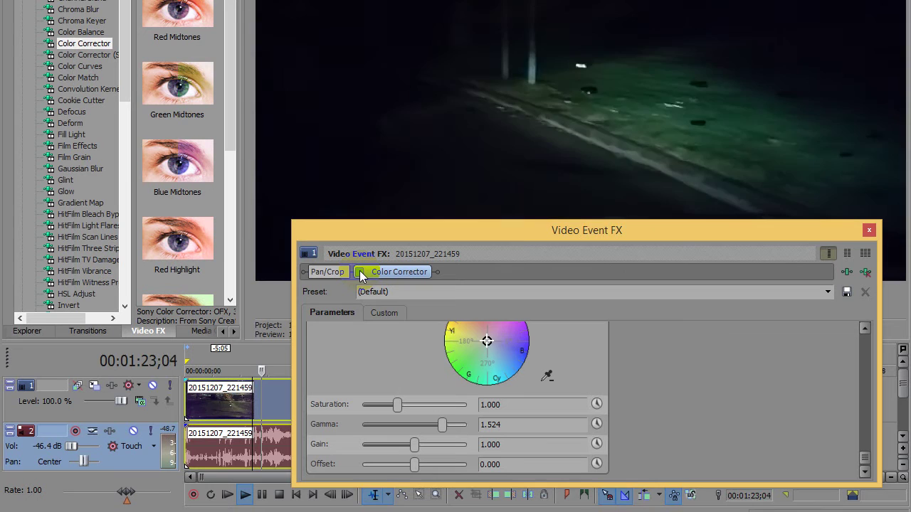
left_click(359, 271)
left_click(360, 271)
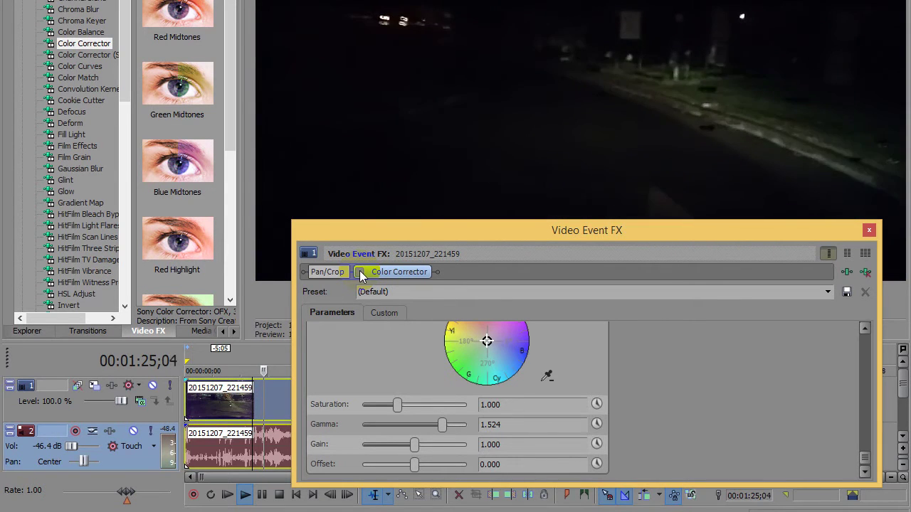
left_click(360, 271)
left_click(359, 271)
left_click(360, 272)
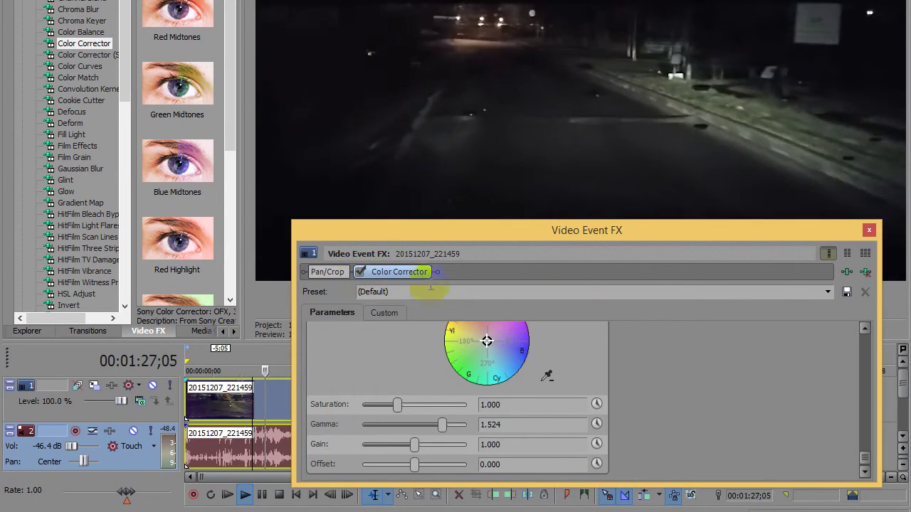
- Remove Color Corrector, move to 00:00:58;15, close the effects window, and select Color Curves
left_click(867, 273)
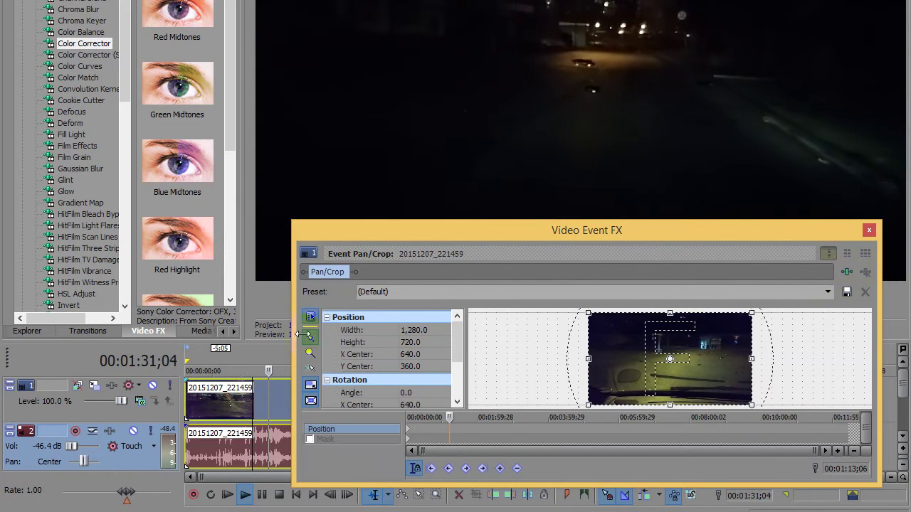
left_click(239, 354)
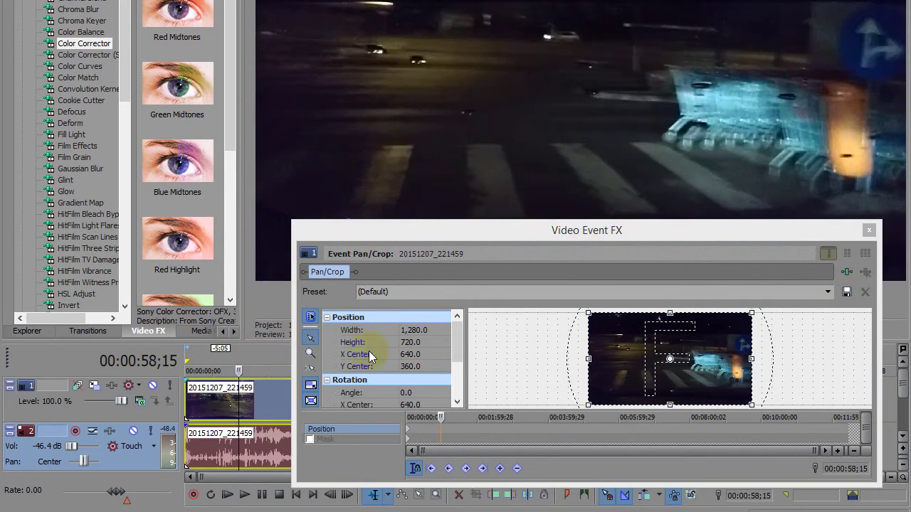
left_click(869, 230)
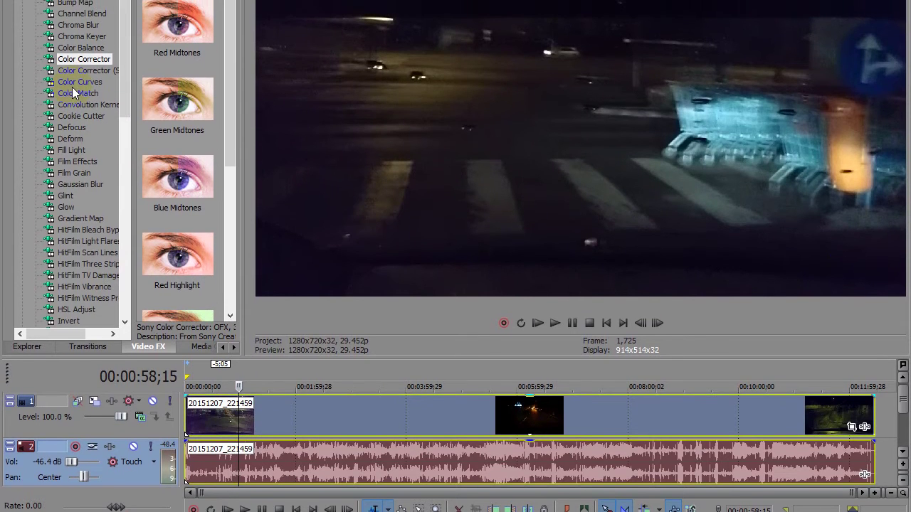
left_click(80, 88)
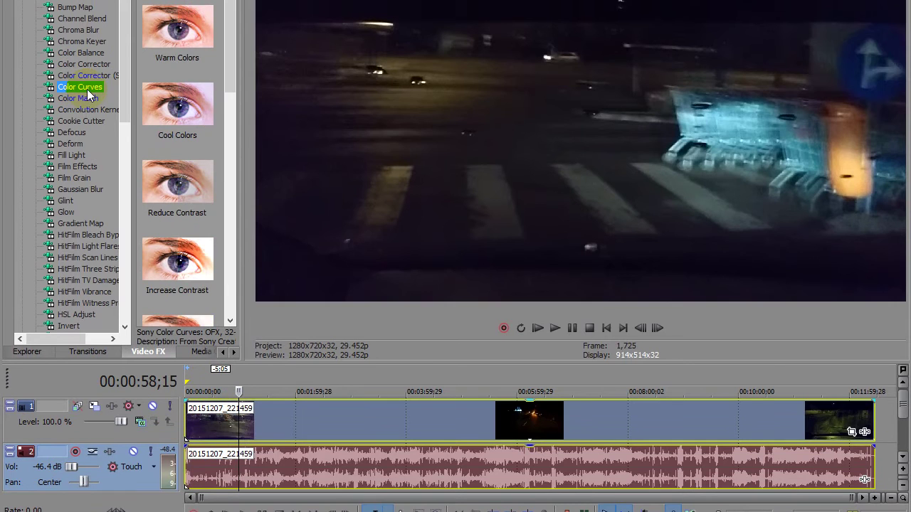
- Apply the Default Color Curves preset to the clip and enlarge its settings window
left_click(188, 50)
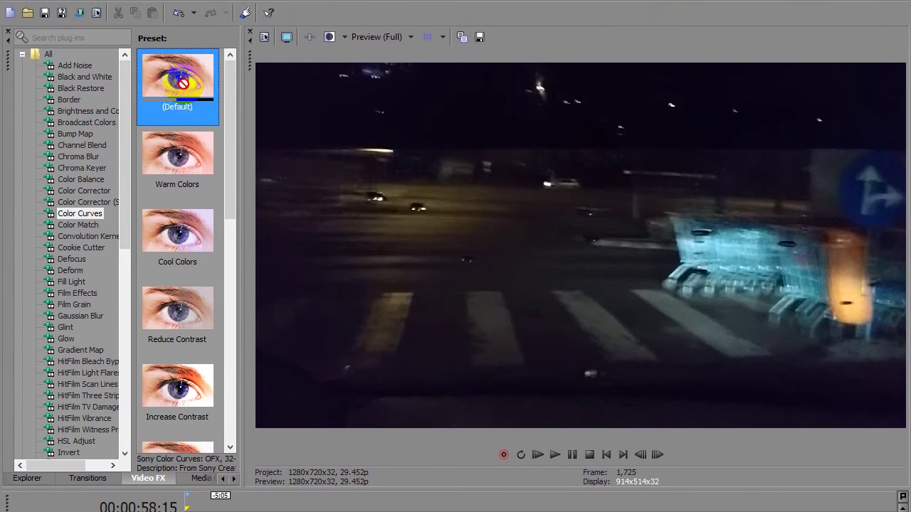
left_click_drag(404, 445, 371, 511)
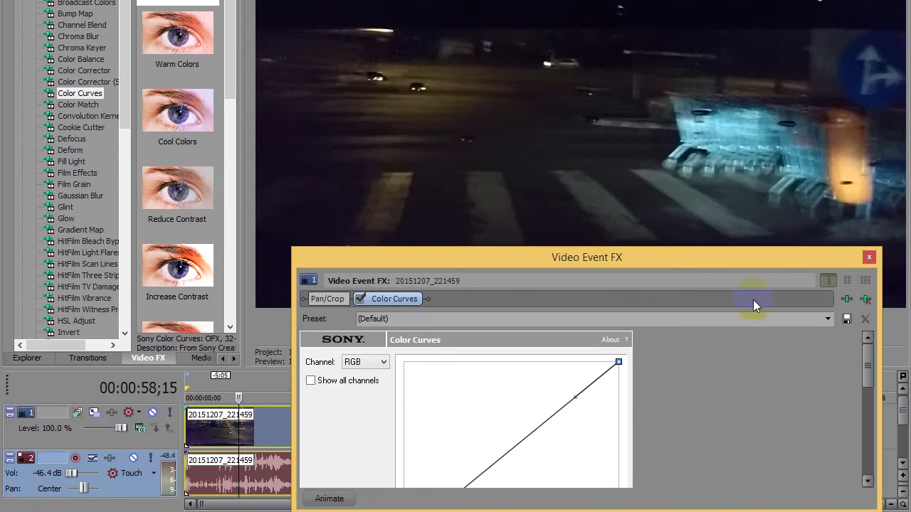
left_click_drag(869, 366, 871, 369)
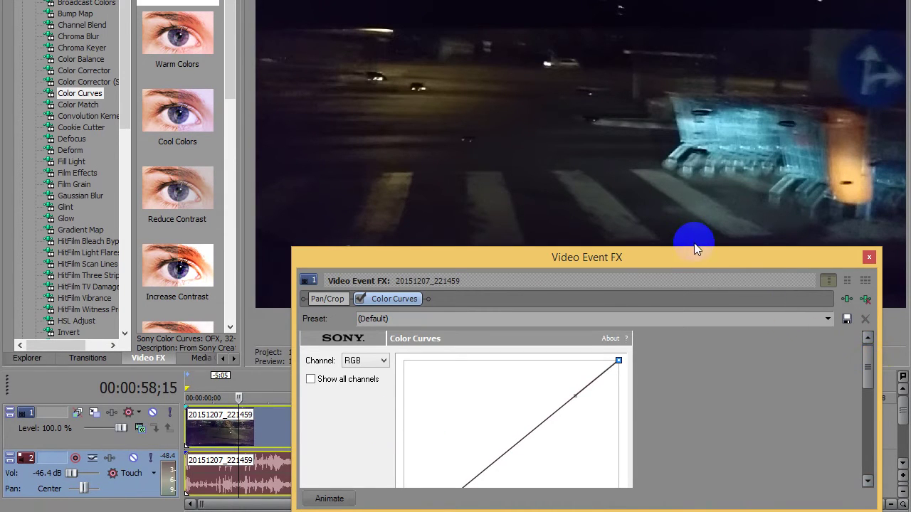
left_click_drag(694, 247, 685, 179)
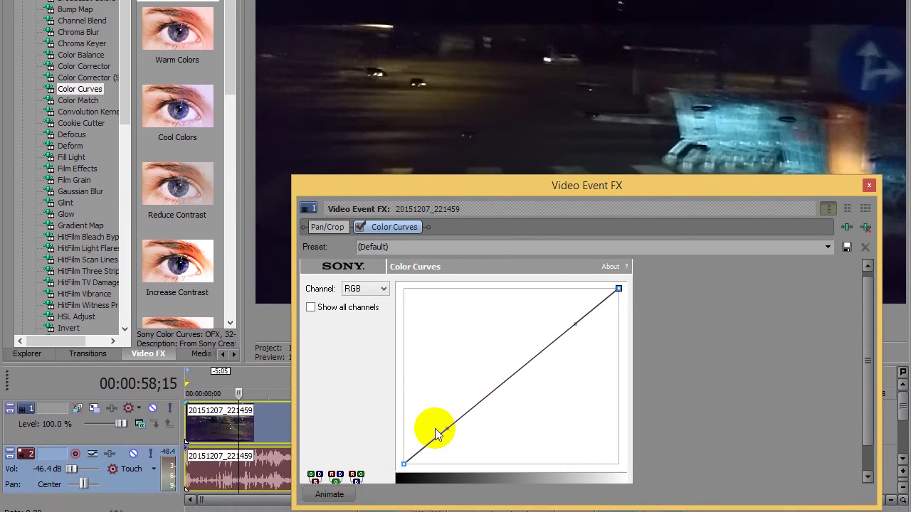
- Drag the RGB curve's lower and upper handles so it bows upward, lifting shadows
left_click_drag(446, 427, 429, 380)
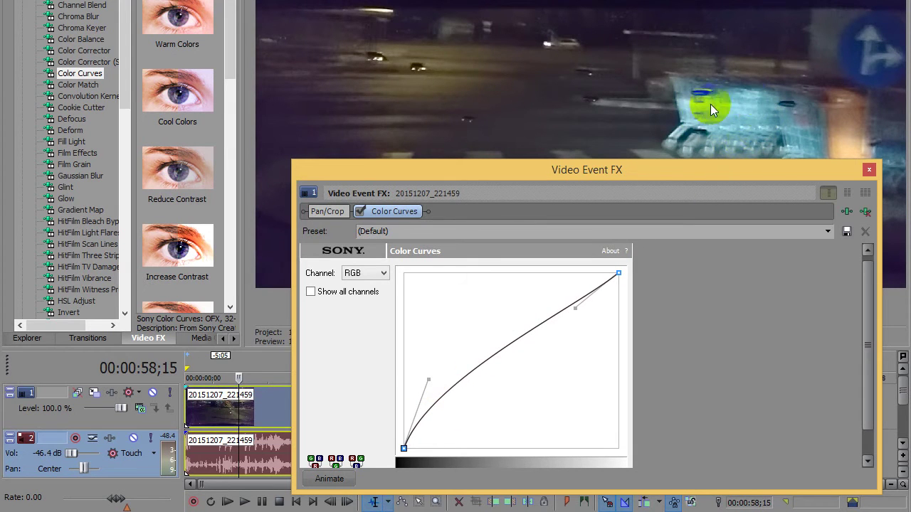
mouse_move(428, 380)
left_mouse_down()
mouse_move(455, 386)
mouse_move(496, 425)
mouse_move(427, 378)
mouse_move(474, 421)
mouse_move(419, 386)
left_mouse_up()
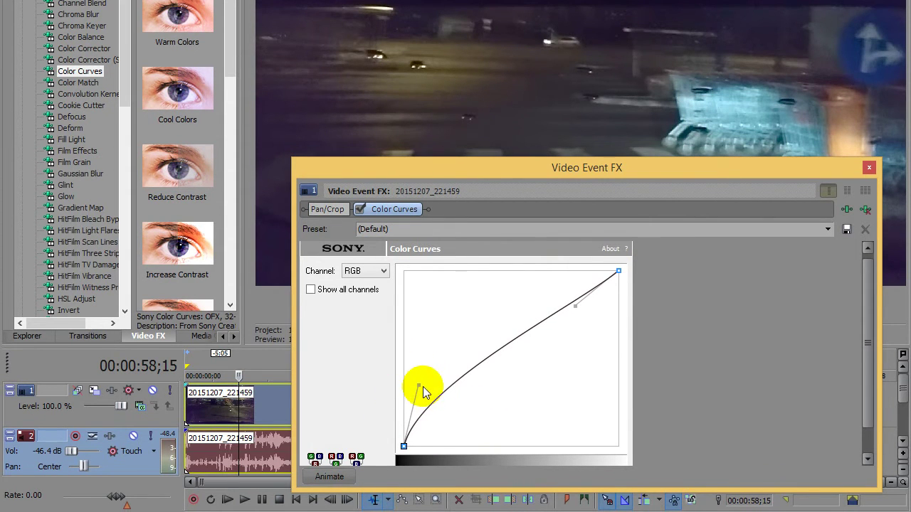
left_click_drag(577, 306, 553, 287)
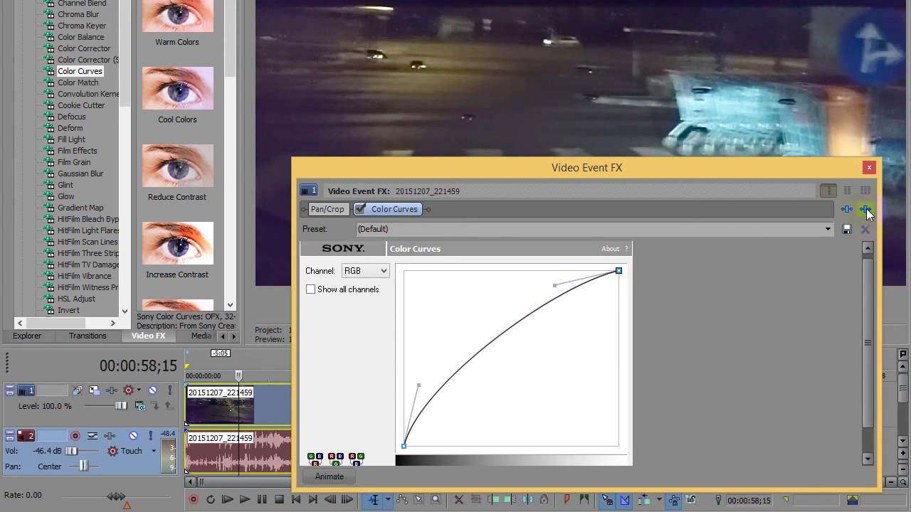
- Remove Color Curves, close Video Event FX, and select HSL Adjust in Video FX
left_click(866, 210)
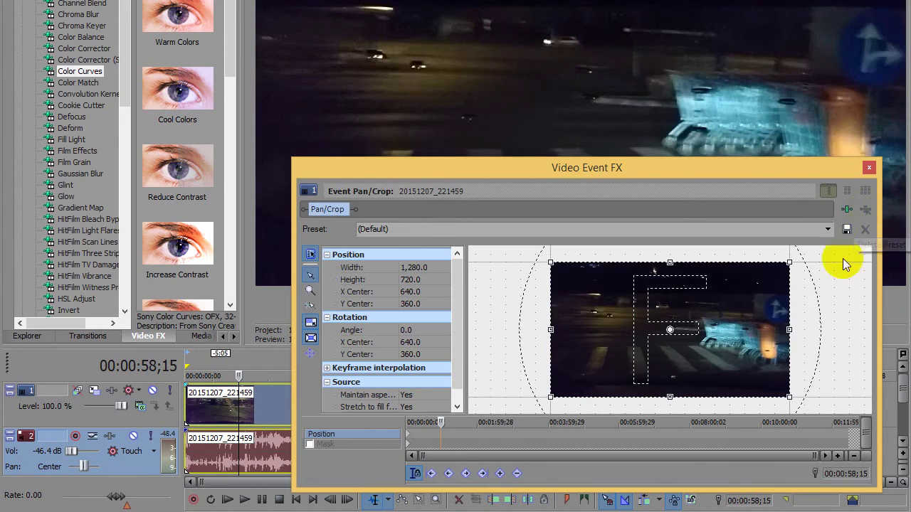
left_click(869, 168)
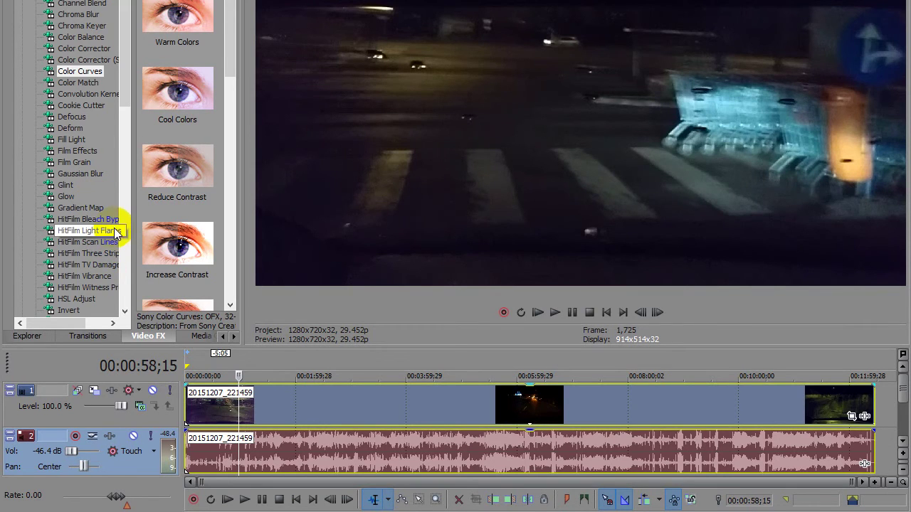
left_click(77, 301)
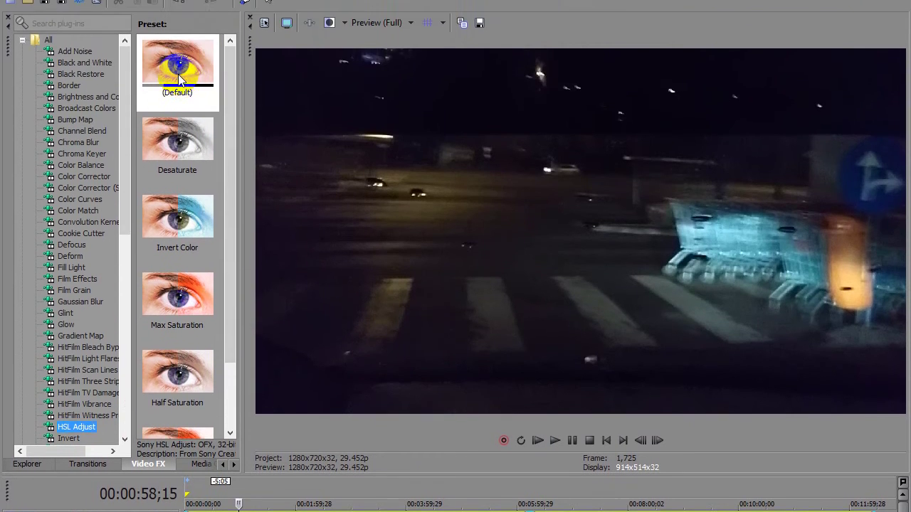
- Drop the default HSL Adjust preset onto the night clip and raise Luminance to 1.320
left_click_drag(177, 0, 258, 0)
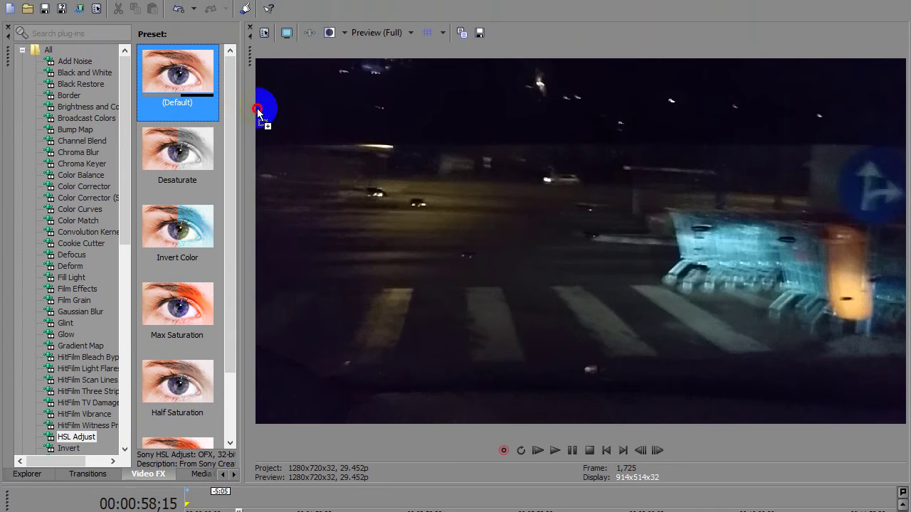
left_click_drag(383, 347, 393, 511)
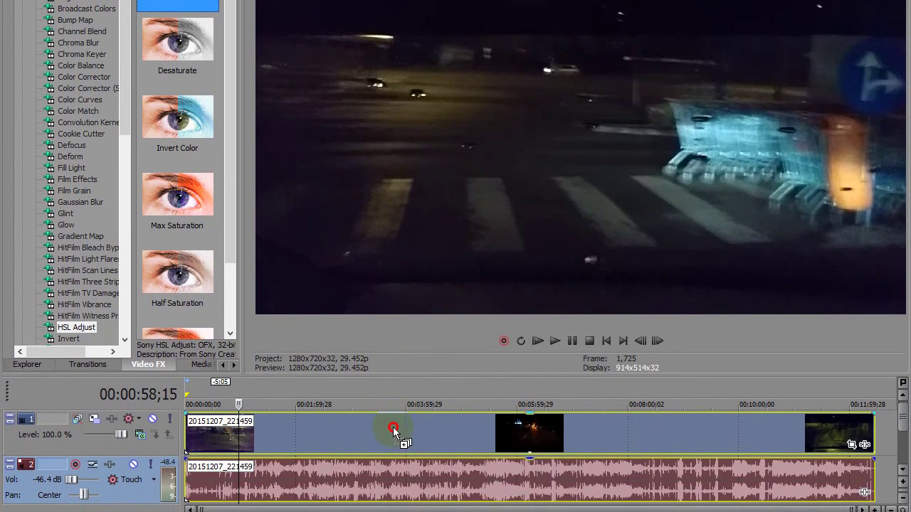
left_click_drag(394, 431, 396, 432)
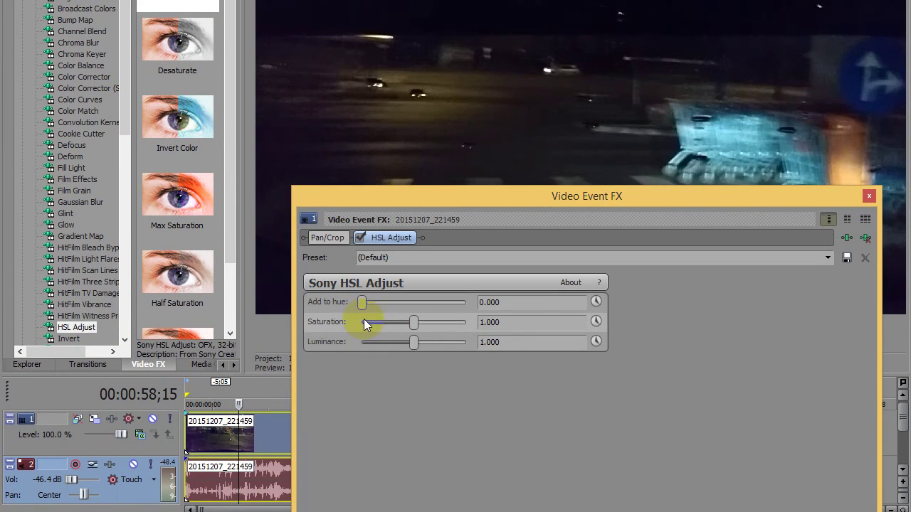
mouse_move(416, 347)
left_mouse_down()
mouse_move(458, 343)
mouse_move(429, 345)
left_mouse_up()
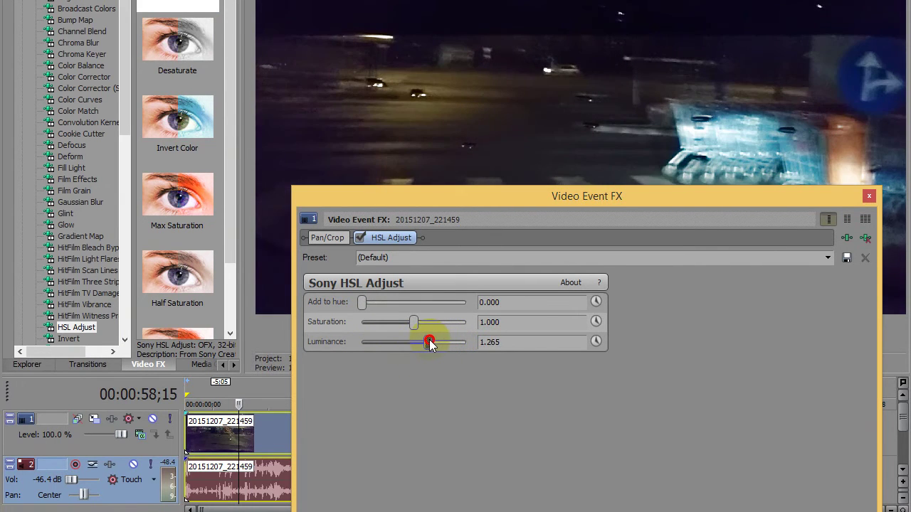
- Play from about 01:29 and toggle HSL Adjust to compare, leaving it enabled
left_click(269, 392)
key("space")
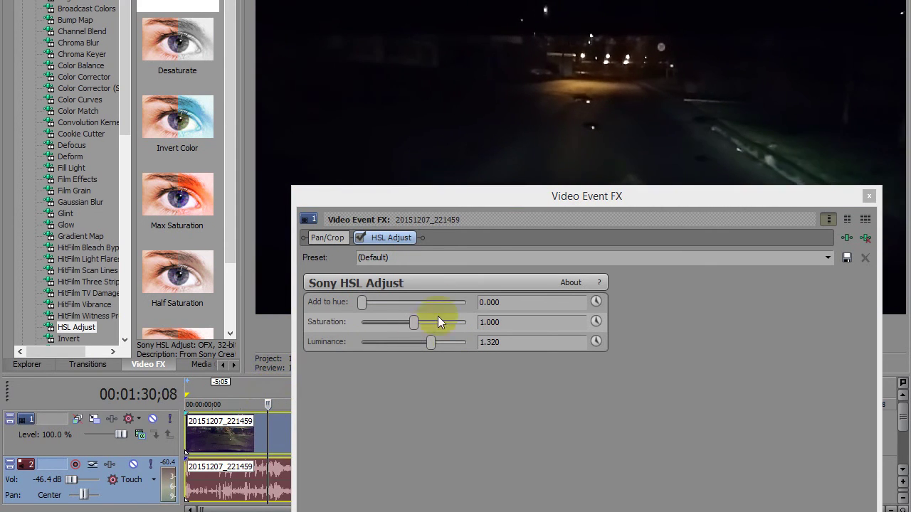
left_click(359, 238)
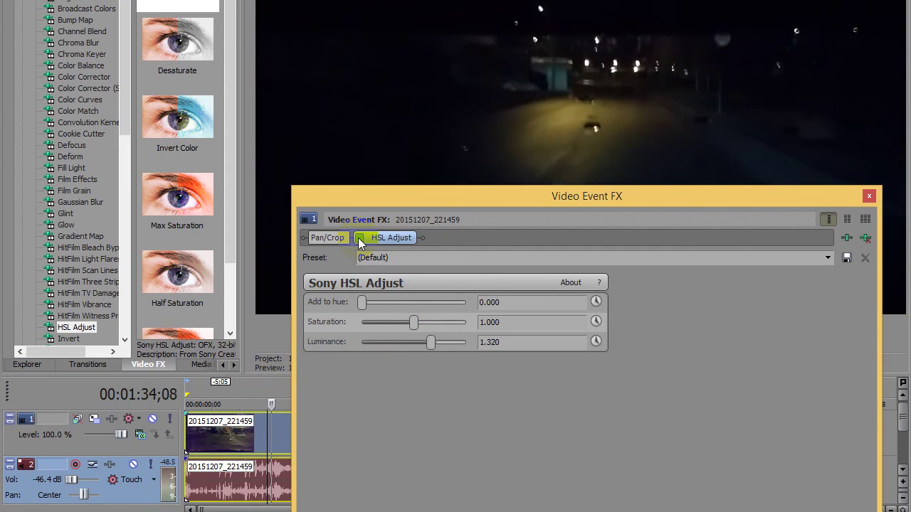
left_click(359, 238)
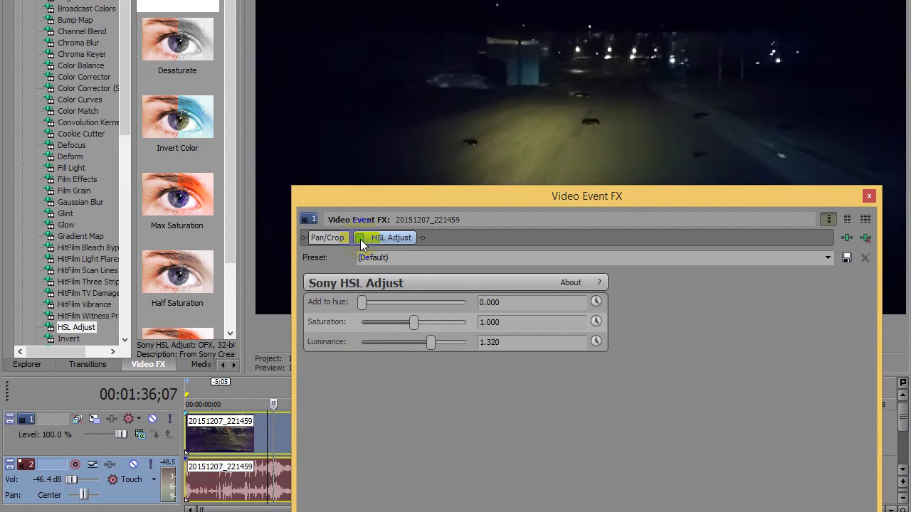
left_click_drag(378, 196, 418, 327)
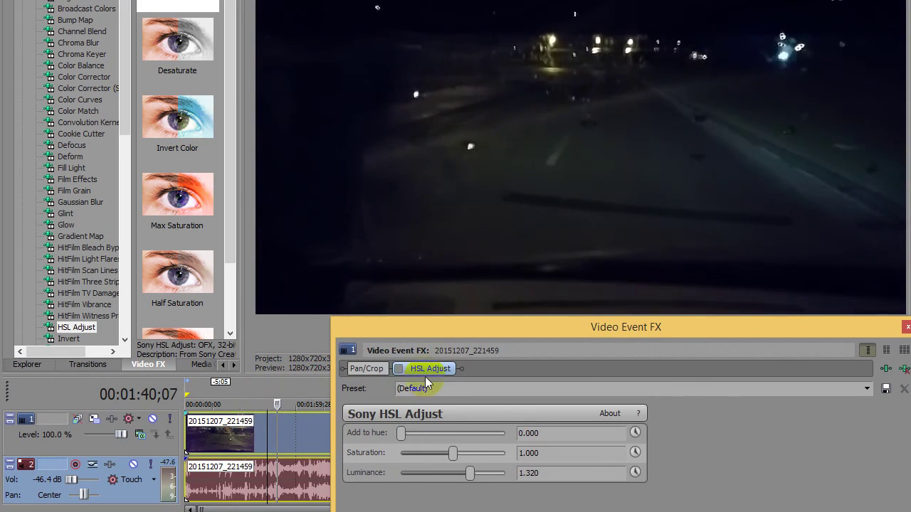
left_click(399, 369)
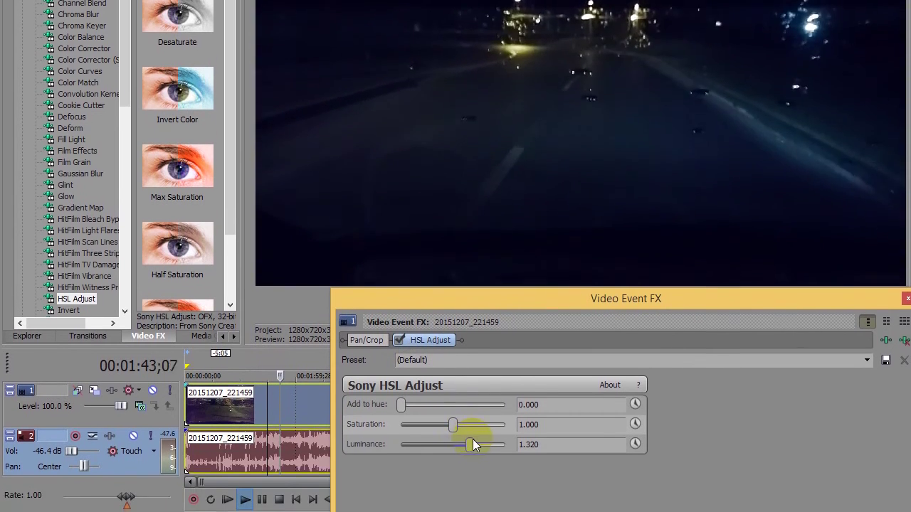
- Raise Luminance to 1.510 and toggle HSL Adjust off and on to compare brightness
left_click_drag(471, 472, 484, 475)
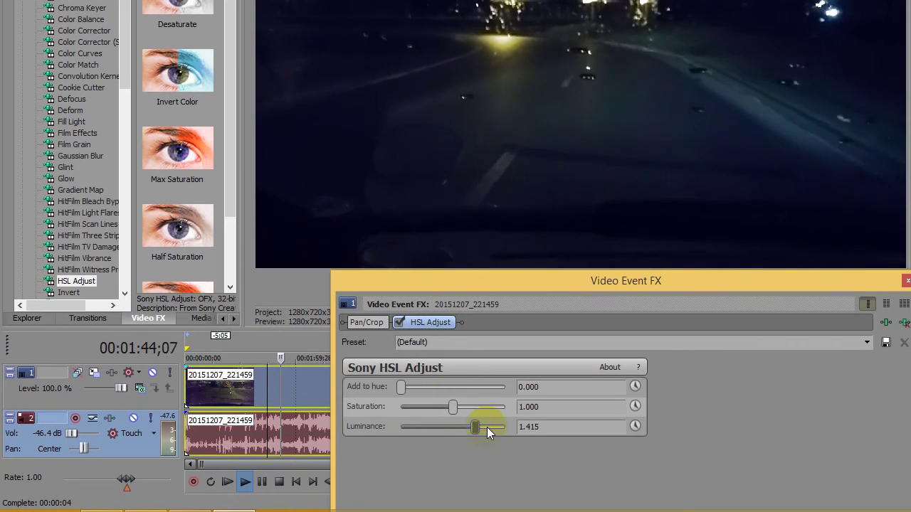
left_click_drag(478, 427, 482, 427)
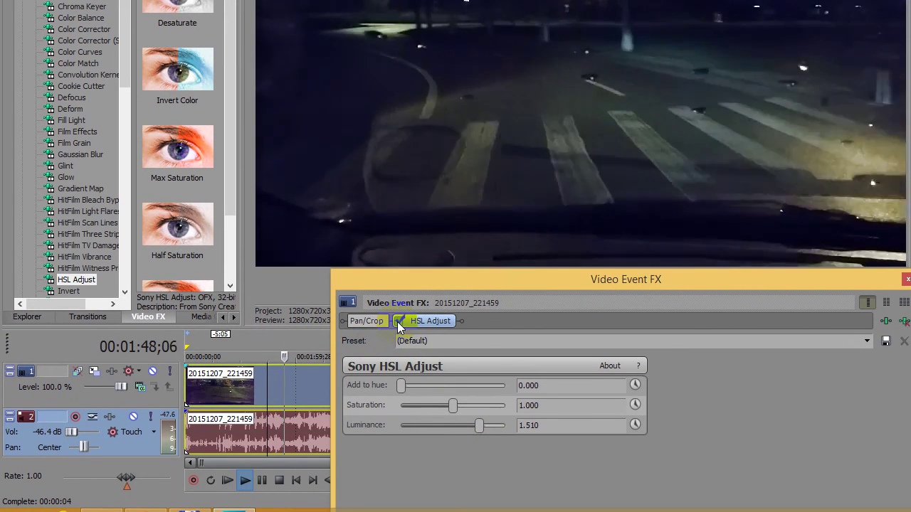
left_click(399, 321)
left_click(400, 321)
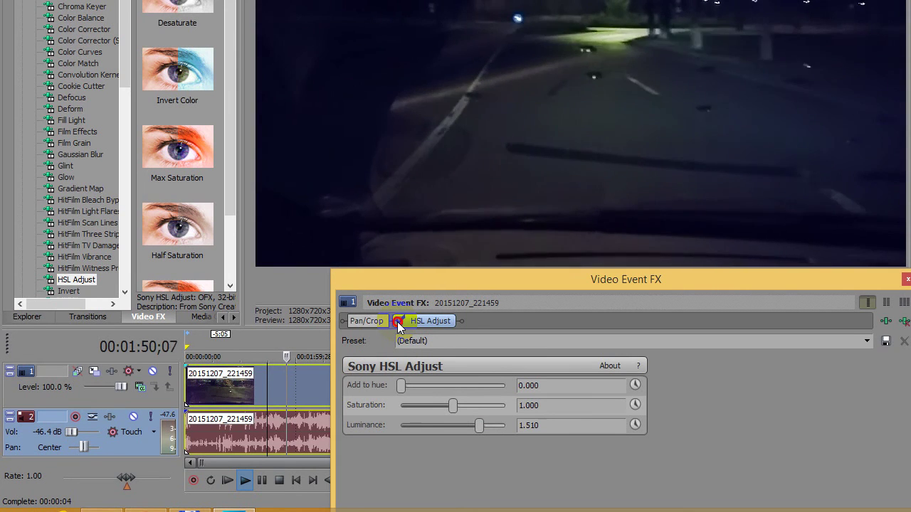
left_click(399, 321)
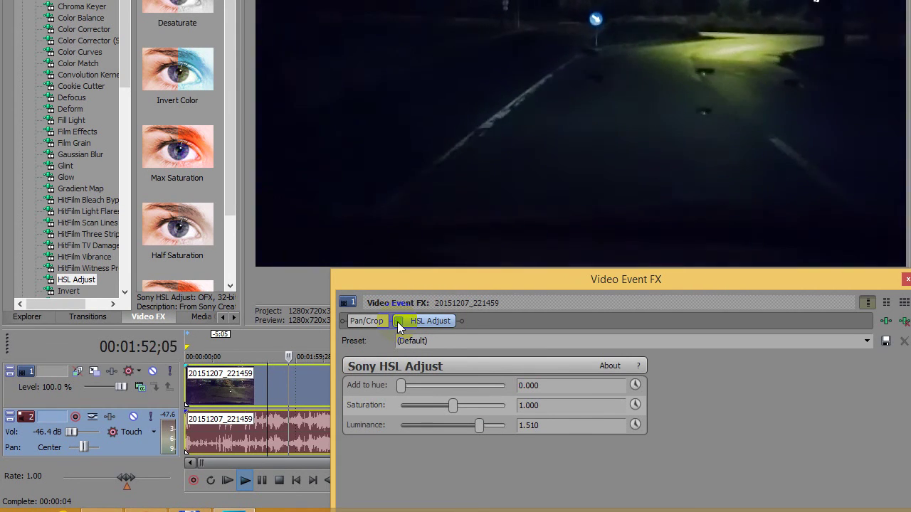
left_click(399, 321)
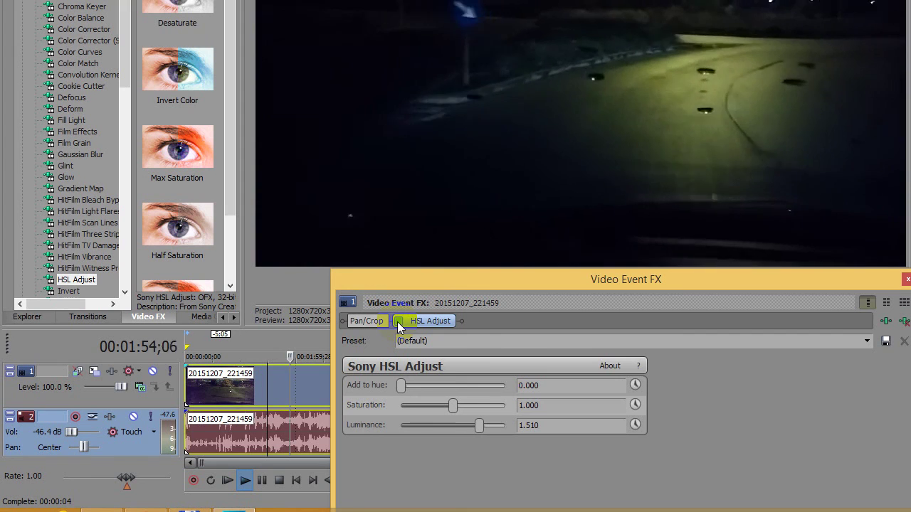
left_click(399, 321)
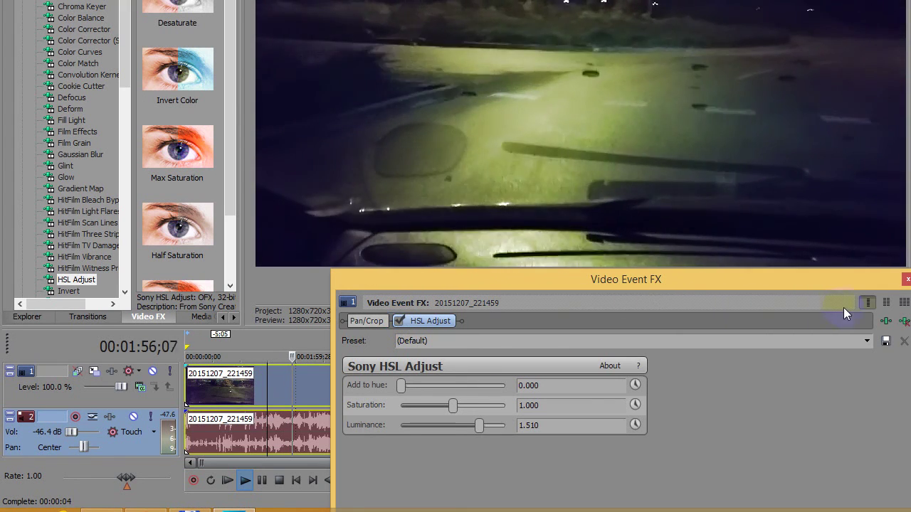
- Remove HSL Adjust from the clip, close the effects window and jump to about 02:48
left_click(898, 321)
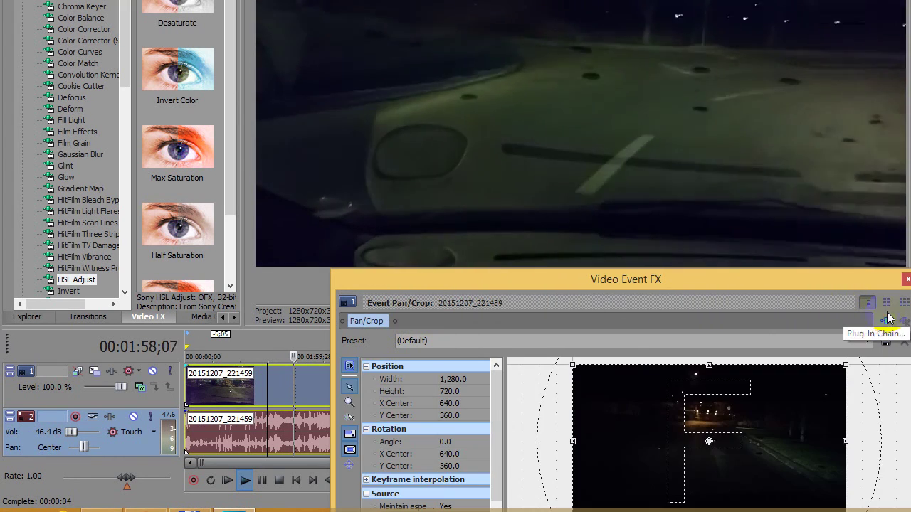
left_click(905, 279)
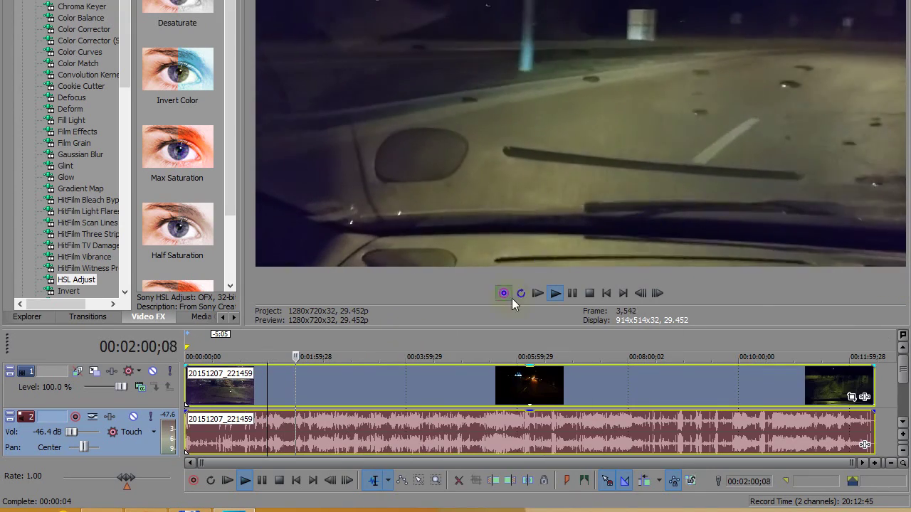
left_click(340, 337)
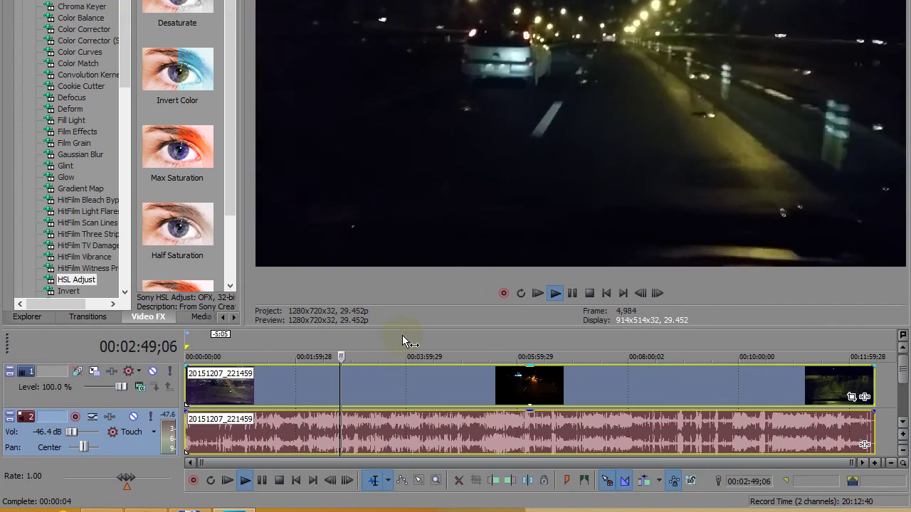